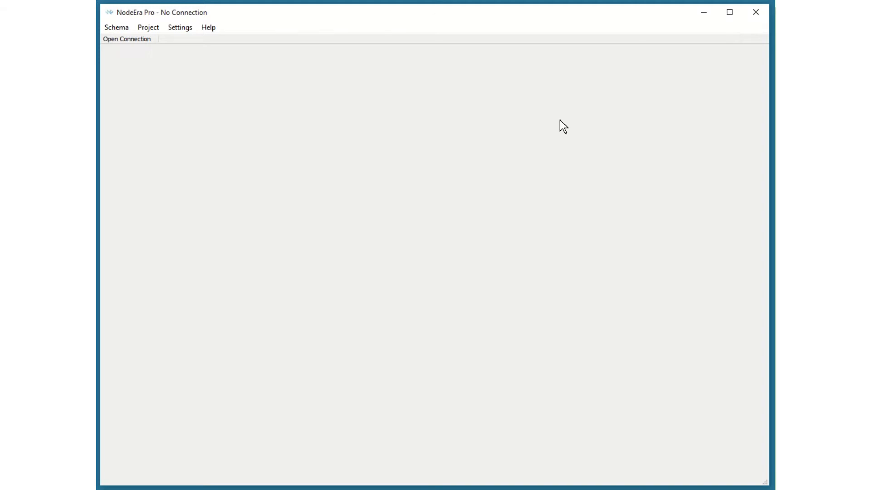
# Step: Connect to the worldcup Neo4j database and open the worldcup.mdl project from the PROJECTS folder
pyautogui.click(124, 39)
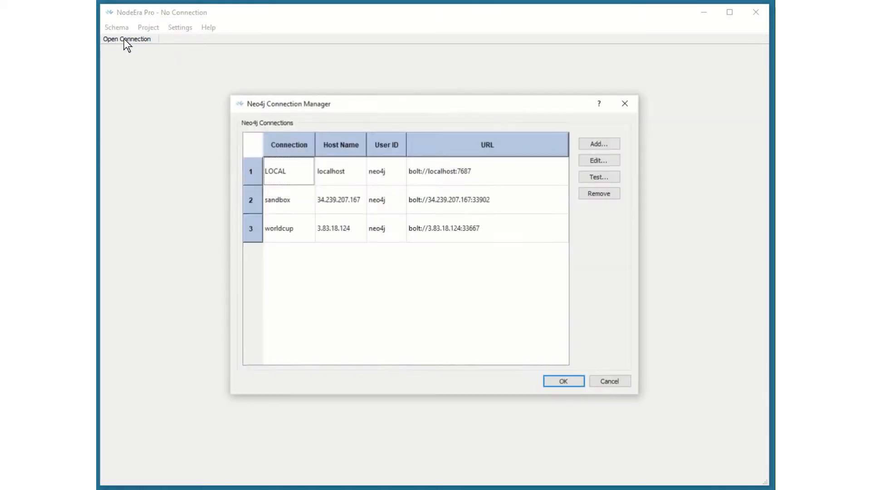
pyautogui.click(281, 230)
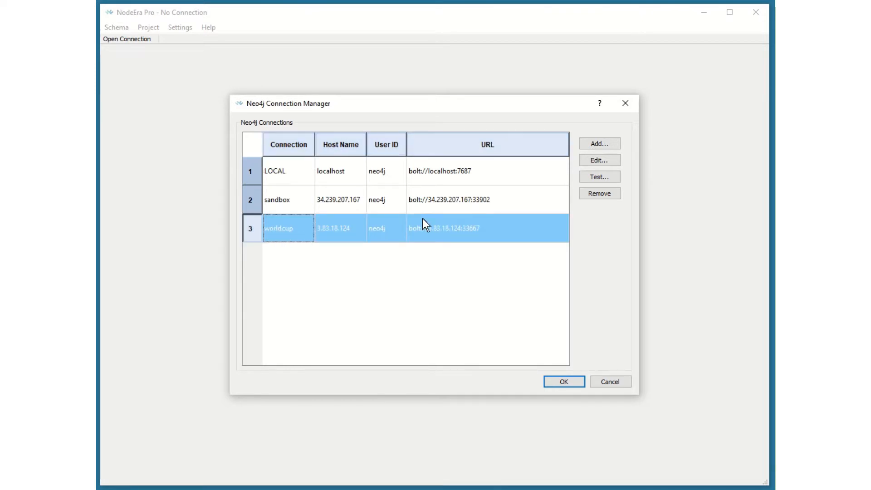
pyautogui.click(566, 382)
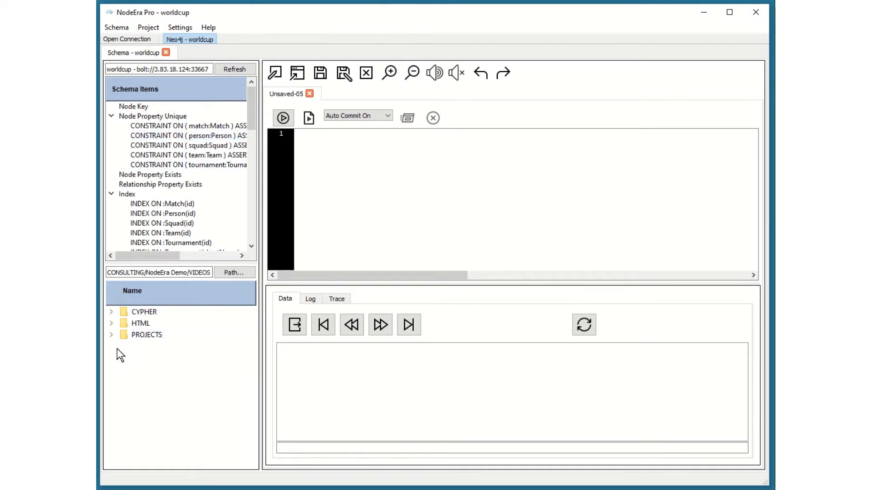
pyautogui.click(111, 335)
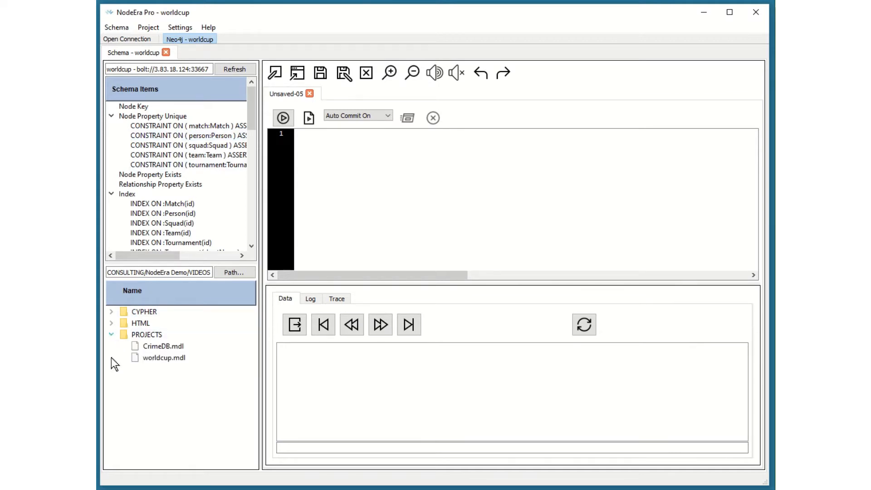
pyautogui.doubleClick(156, 356)
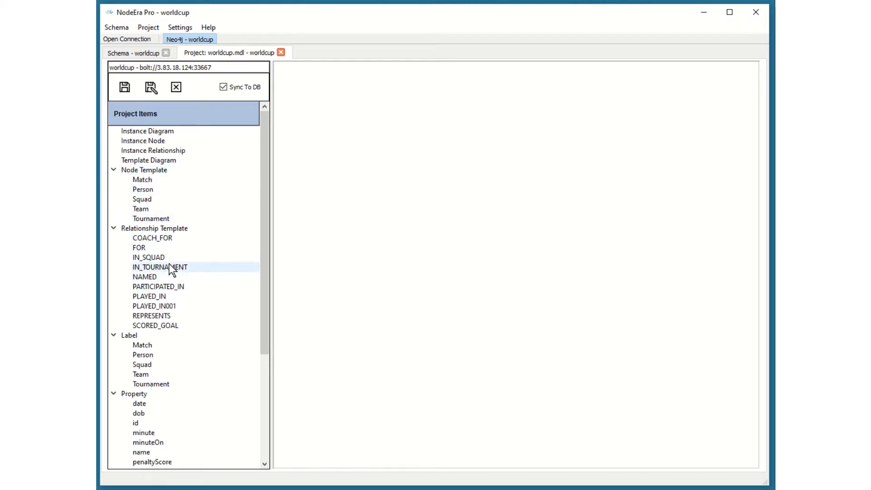
pyautogui.click(149, 25)
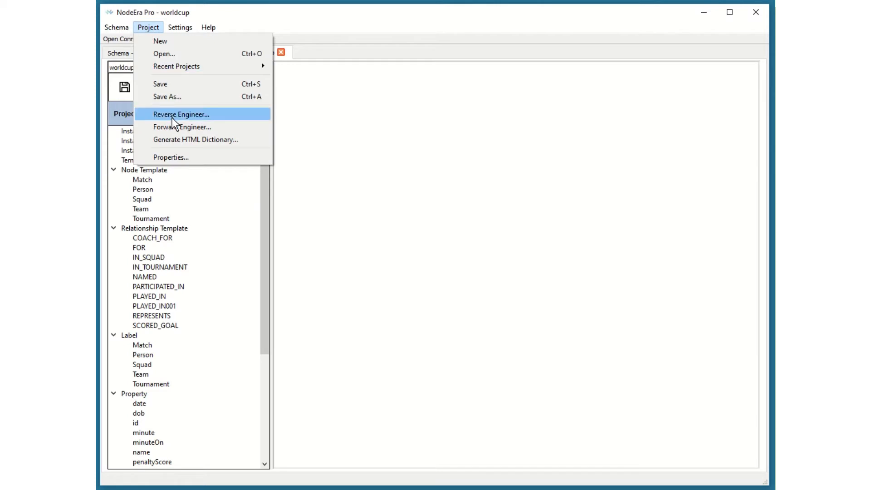
pyautogui.click(144, 178)
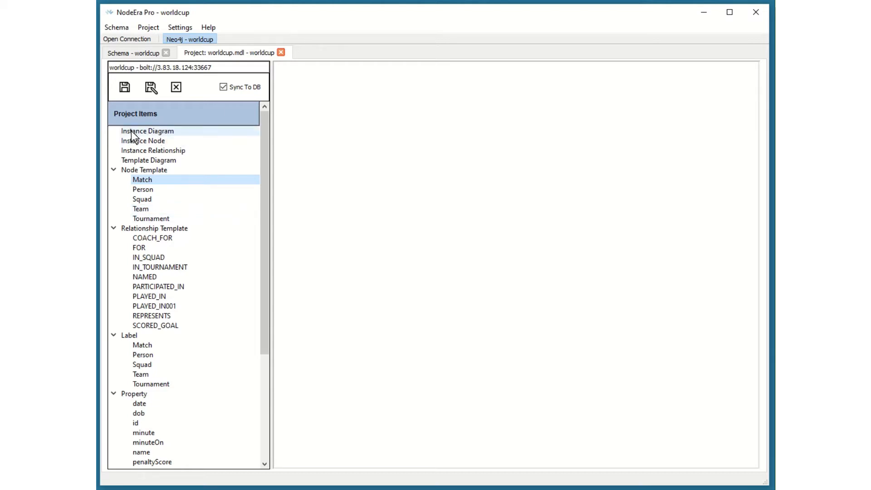
# Step: Add a new instance diagram named d1 to the project
pyautogui.click(146, 132)
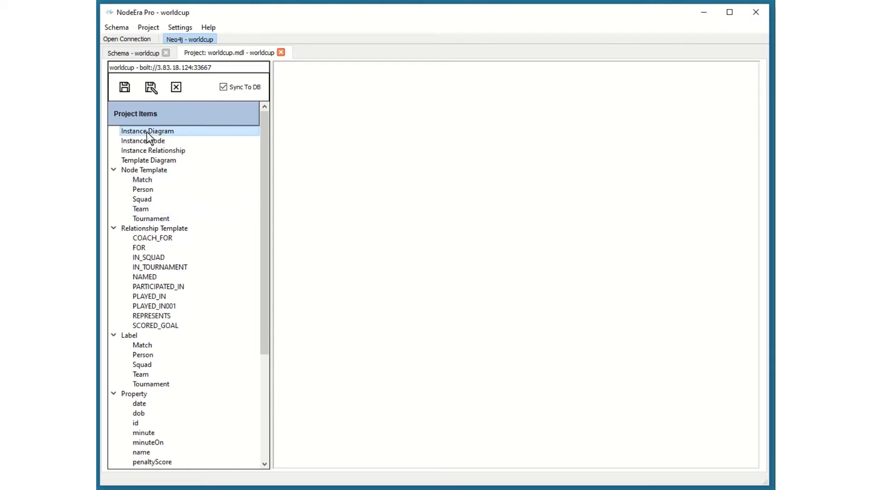
pyautogui.rightClick(156, 130)
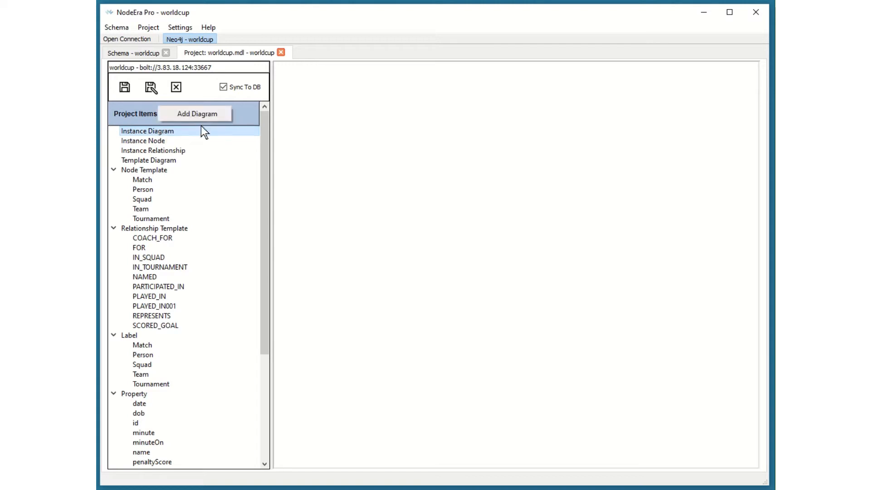
pyautogui.click(199, 114)
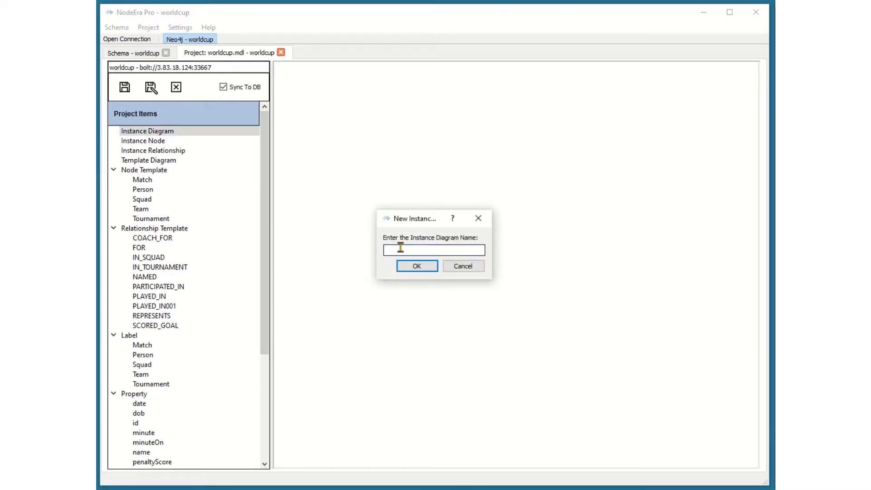
pyautogui.write('d1')
pyautogui.press('Return')
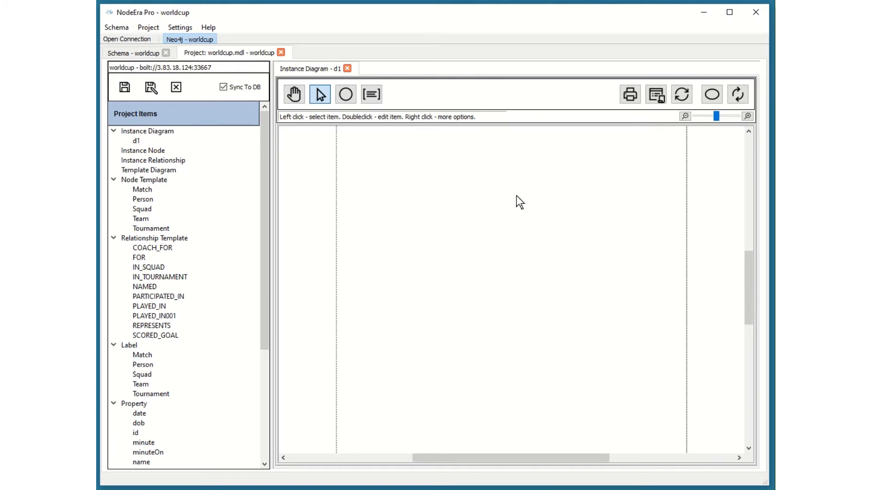
# Step: Filter the database nodes by the Match template, copy the match dated 2019-06-07 (nodeID 57) into diagram d1 and move it up and left
pyautogui.click(712, 94)
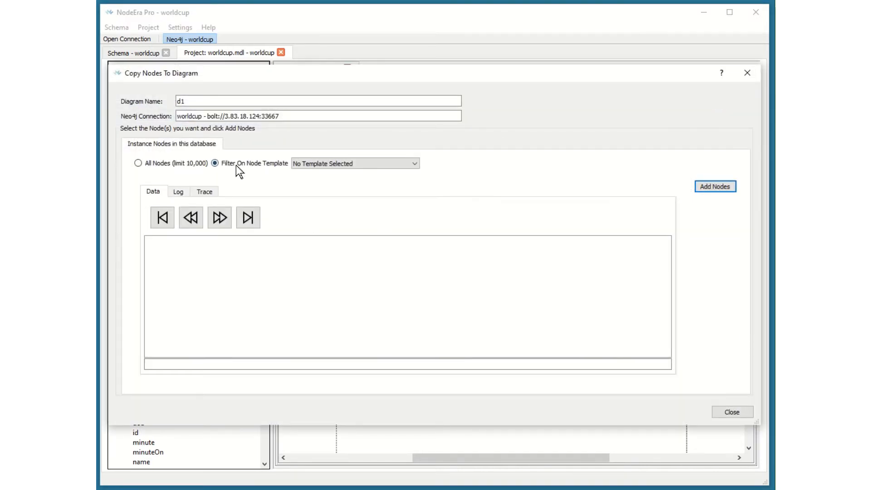
pyautogui.click(417, 163)
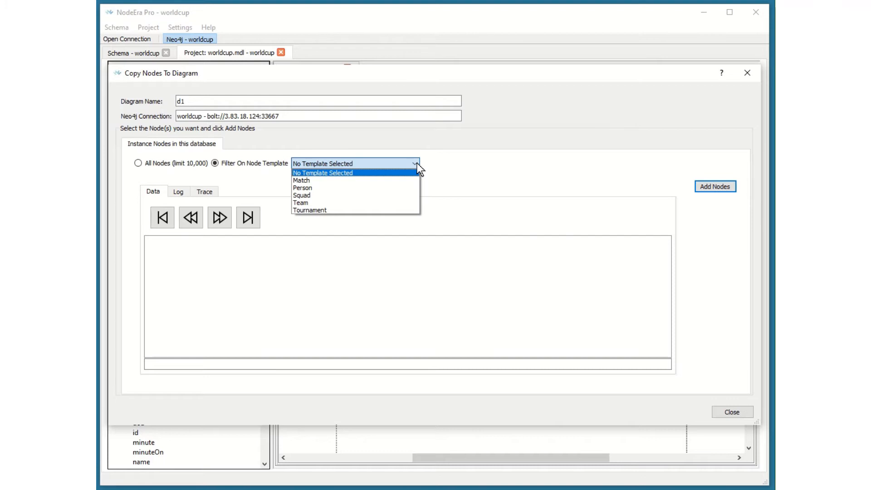
pyautogui.click(304, 180)
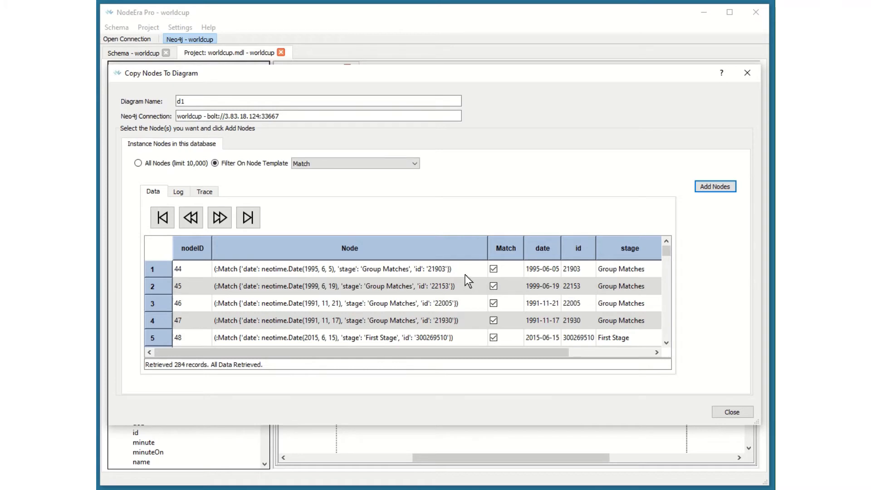
pyautogui.scroll(-3, 437, 289)
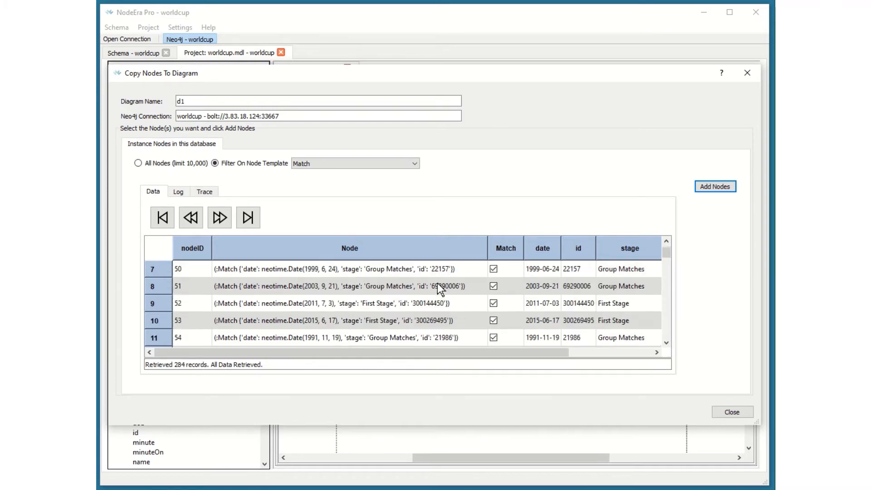
pyautogui.scroll(-1, 439, 289)
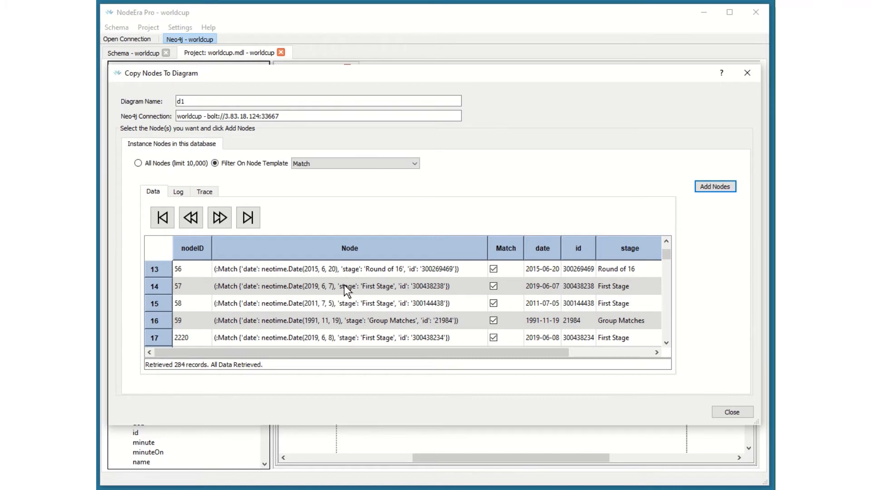
pyautogui.click(311, 284)
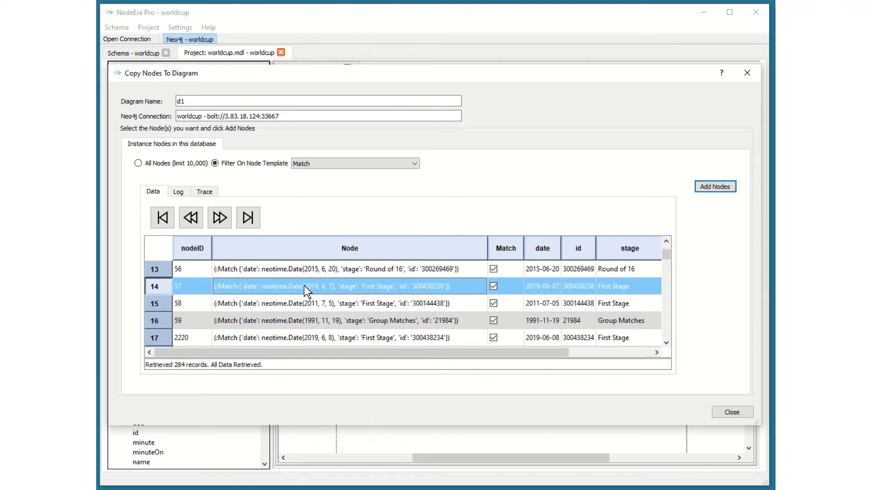
pyautogui.click(720, 186)
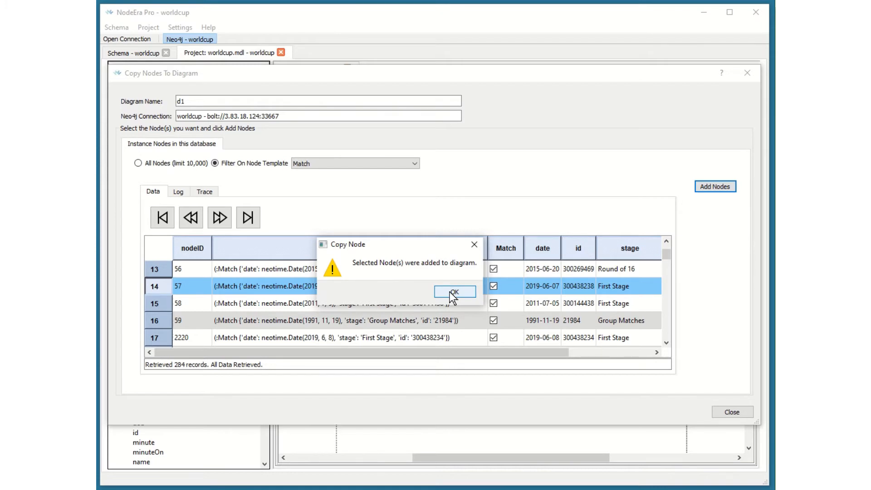
pyautogui.click(454, 292)
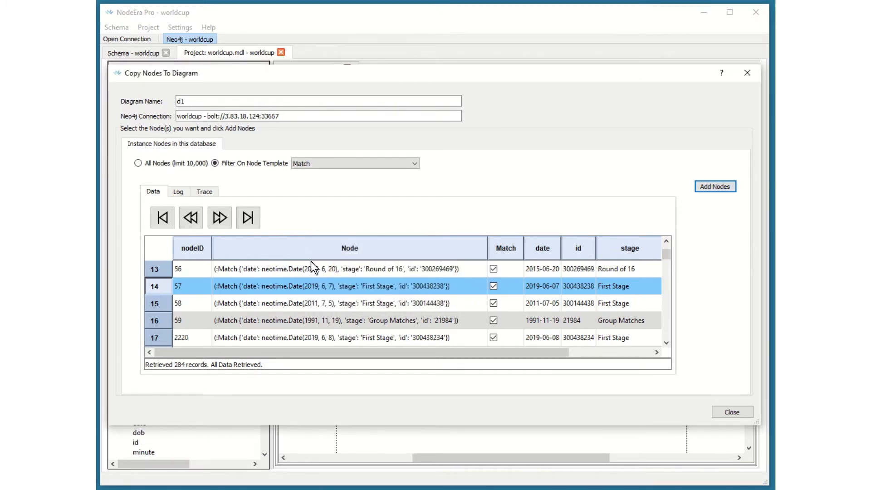
pyautogui.click(727, 412)
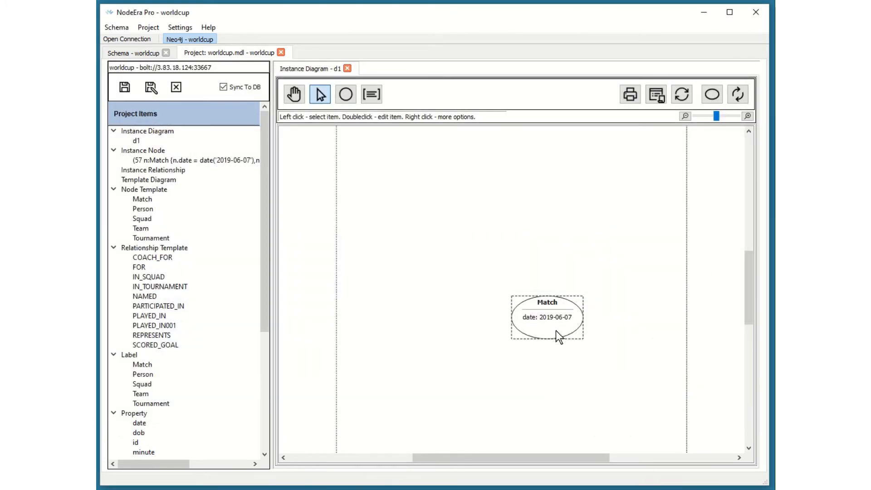
pyautogui.moveTo(553, 331); pyautogui.dragTo(416, 238)
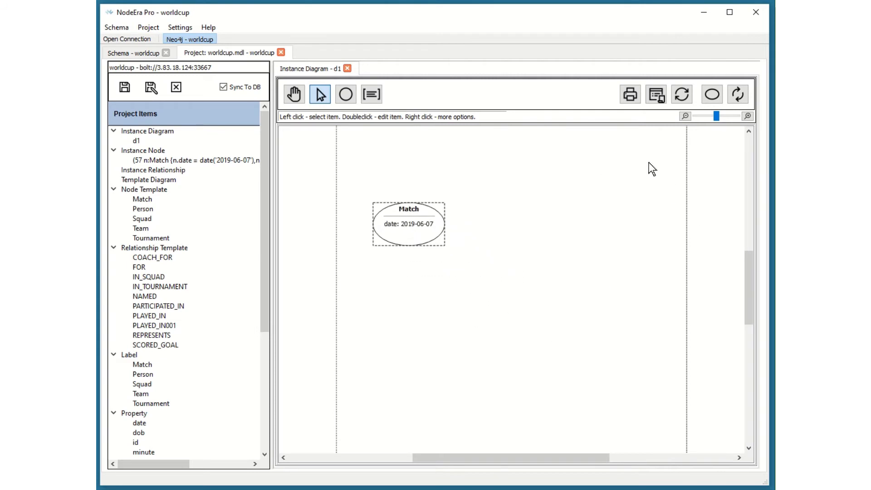
# Step: Set the diagram's page orientation to landscape
pyautogui.click(657, 95)
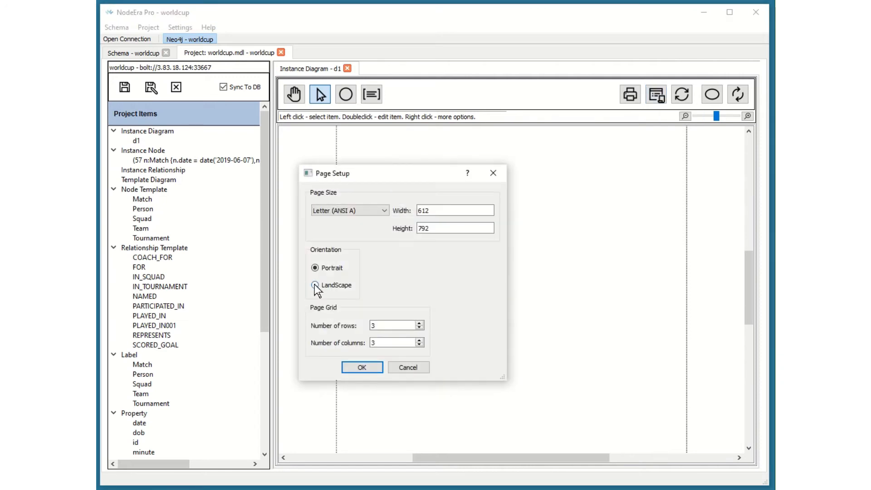
pyautogui.click(315, 285)
pyautogui.click(361, 367)
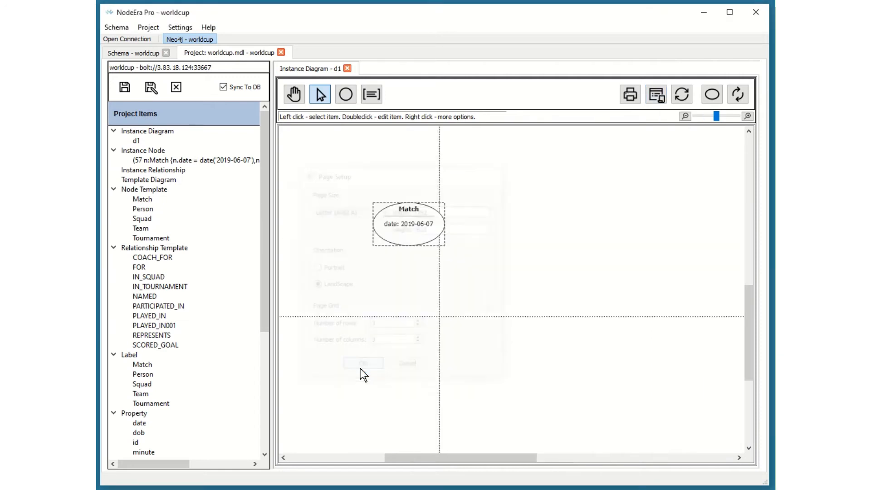
# Step: Move the Match node clear of the page borders into the upper-left area of the centre page
pyautogui.moveTo(432, 225); pyautogui.dragTo(531, 205)
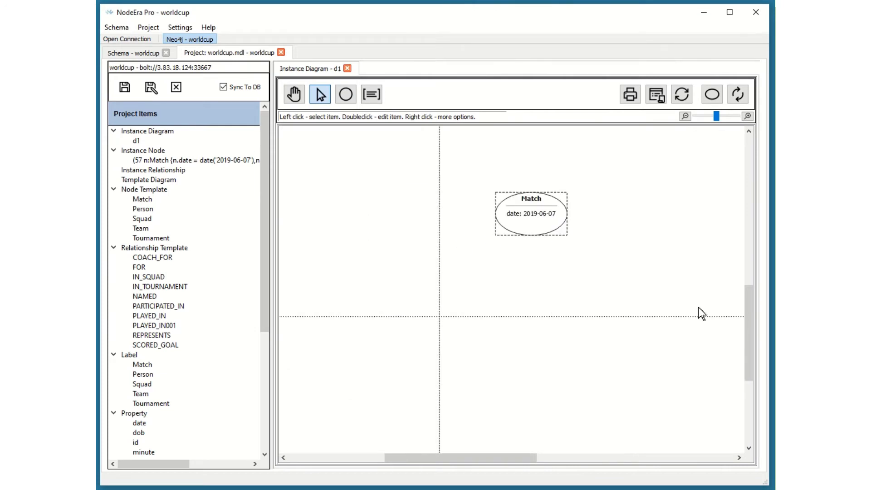
pyautogui.moveTo(749, 361); pyautogui.dragTo(752, 319)
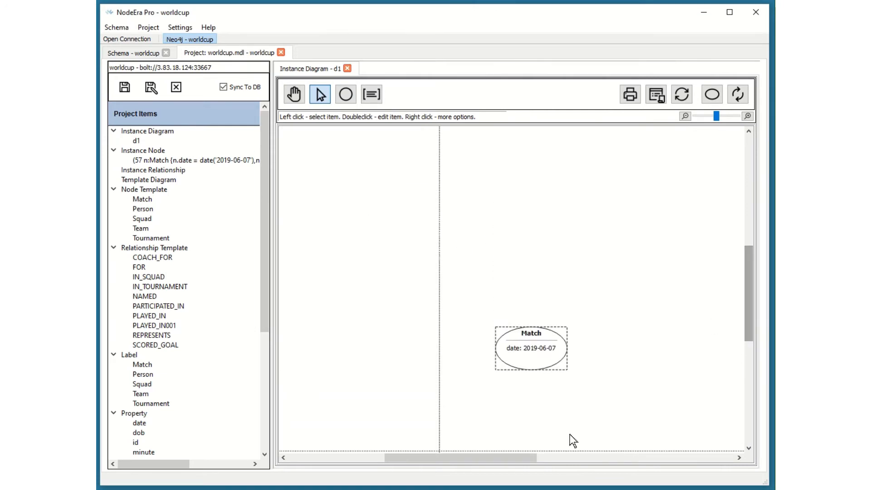
pyautogui.moveTo(477, 458); pyautogui.dragTo(543, 458)
pyautogui.moveTo(341, 350); pyautogui.dragTo(360, 232)
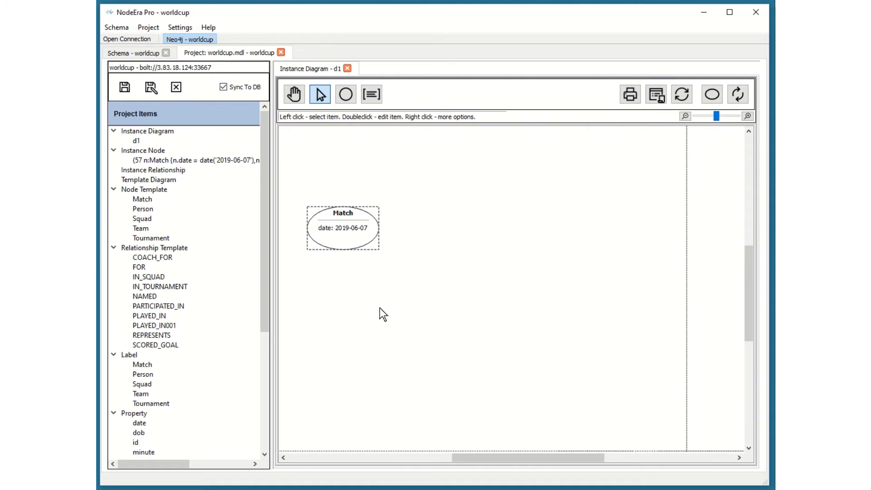
# Step: Add the Match node's outbound IN_TOURNAMENT relationship to the France 2019 tournament to the diagram
pyautogui.rightClick(351, 233)
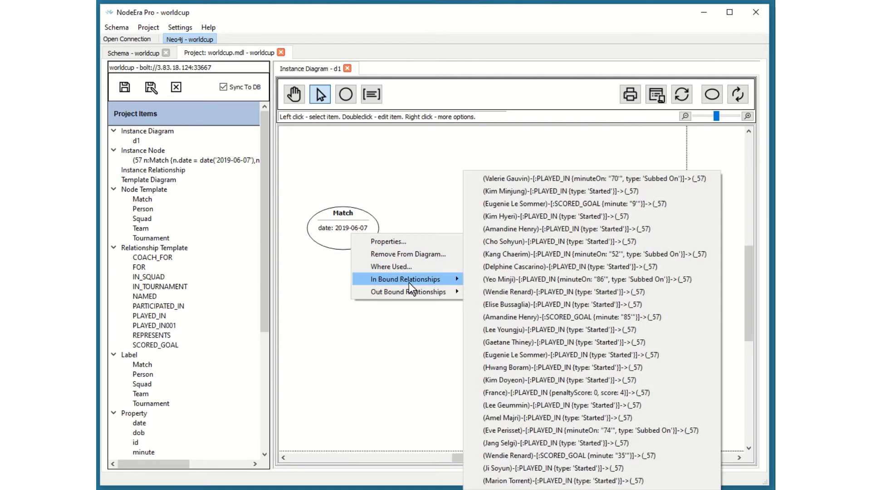
pyautogui.moveTo(418, 289)
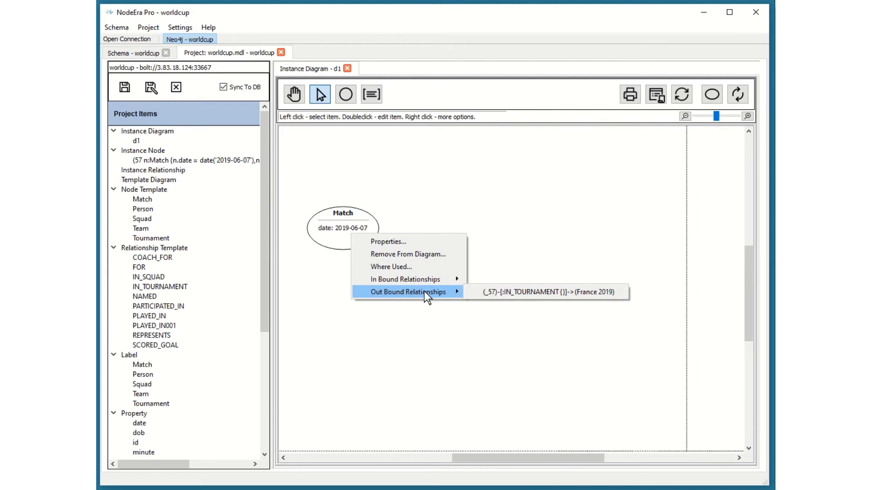
pyautogui.click(531, 291)
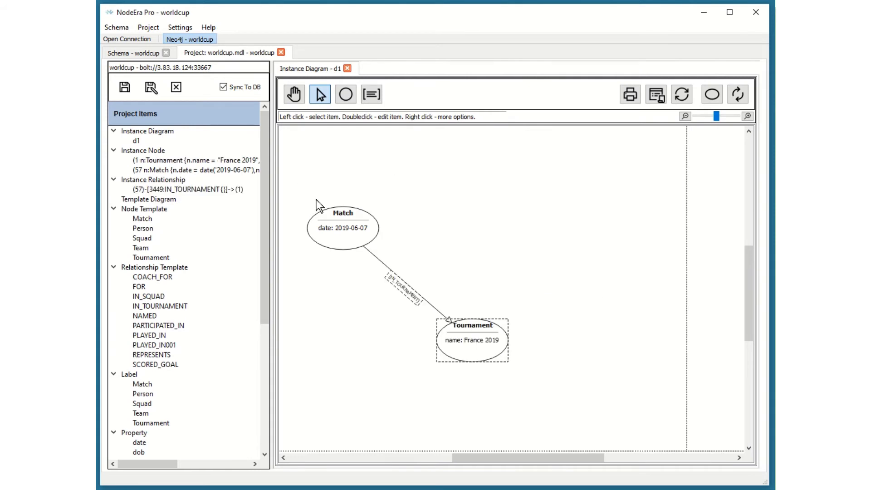
# Step: Rearrange the two nodes so the France 2019 Tournament node sits above and left of the Match node
pyautogui.moveTo(367, 218); pyautogui.dragTo(439, 219)
pyautogui.moveTo(481, 346); pyautogui.dragTo(335, 175)
pyautogui.click(440, 246)
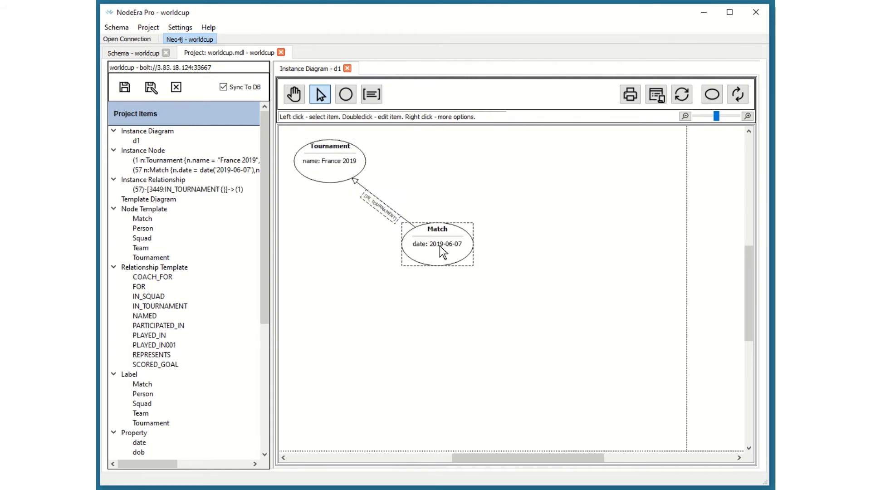
pyautogui.moveTo(439, 245); pyautogui.dragTo(442, 255)
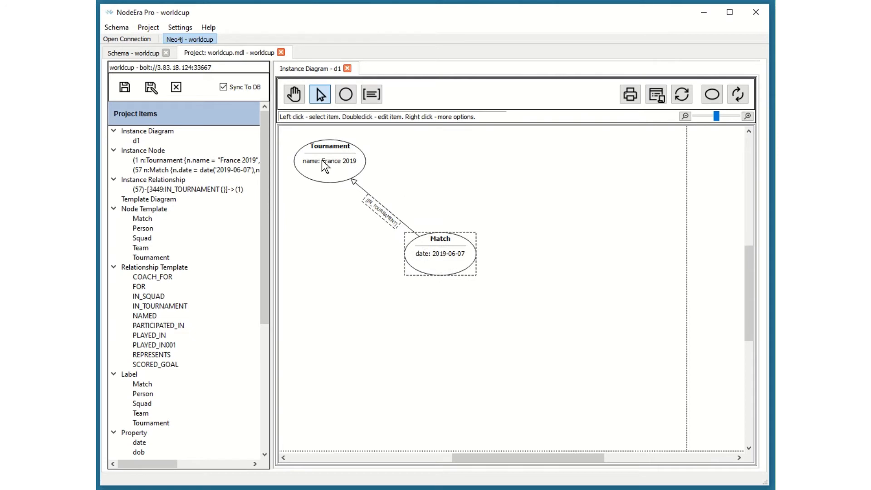
pyautogui.click(429, 312)
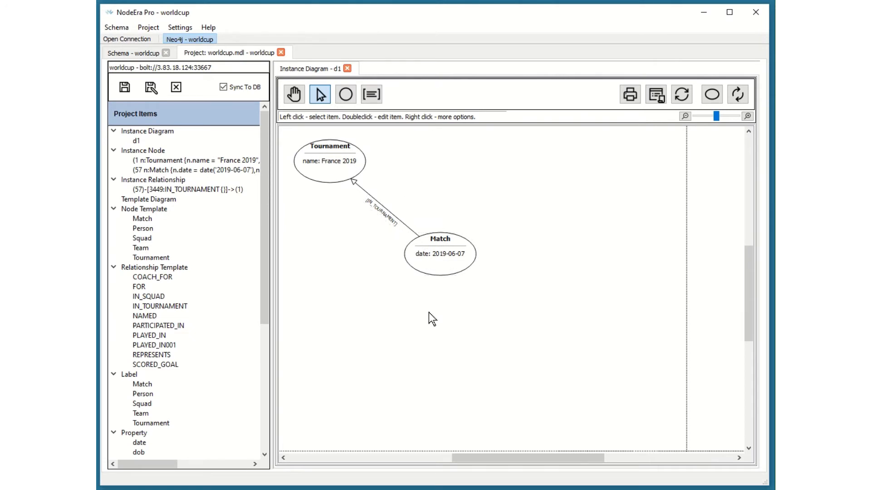
# Step: Add the Match node's inbound PLAYED_IN relationship from team France (penaltyScore 0, score 4) and place the Team node right of the match
pyautogui.rightClick(434, 250)
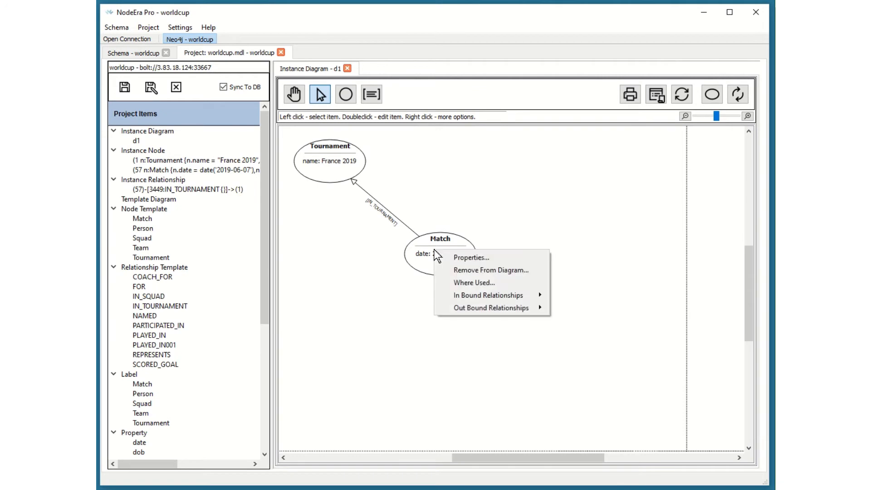
pyautogui.moveTo(499, 295)
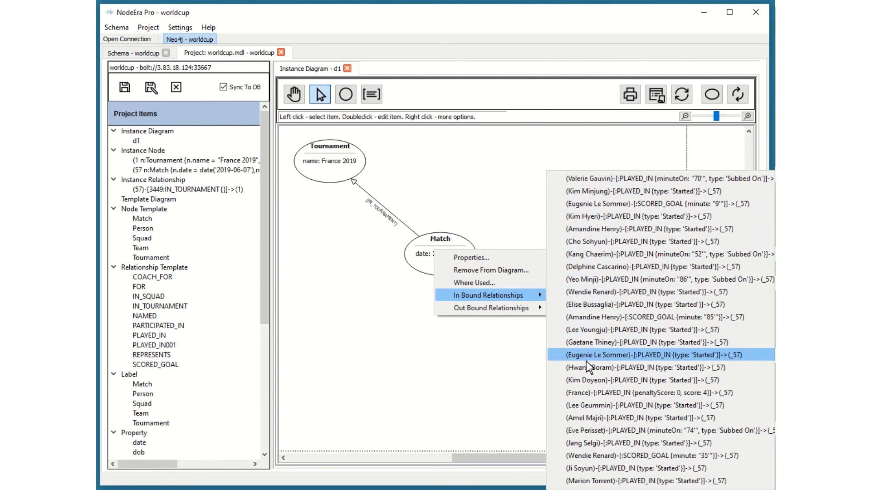
pyautogui.click(578, 391)
pyautogui.moveTo(561, 356); pyautogui.dragTo(604, 254)
# Step: Add the Match node's inbound PLAYED_IN relationship from team Korea Republic and place that Team node below the France node
pyautogui.rightClick(436, 249)
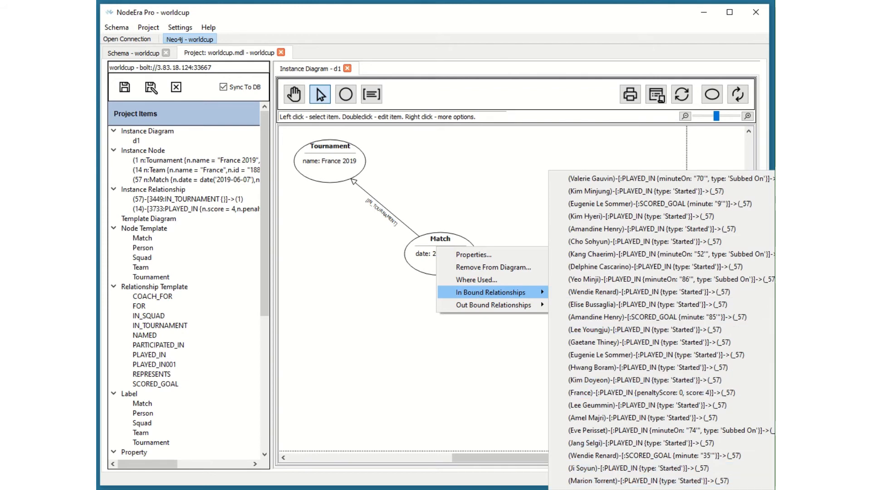
pyautogui.click(644, 489)
pyautogui.moveTo(567, 358); pyautogui.dragTo(606, 325)
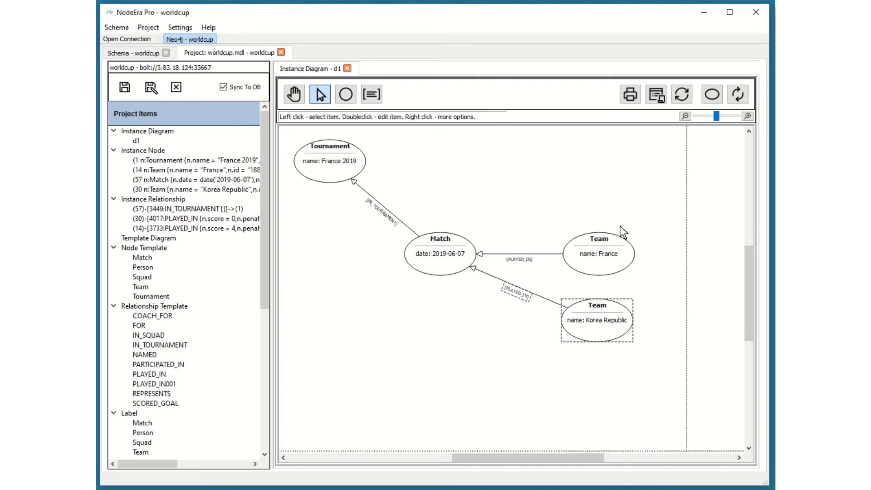
pyautogui.moveTo(594, 243); pyautogui.dragTo(589, 243)
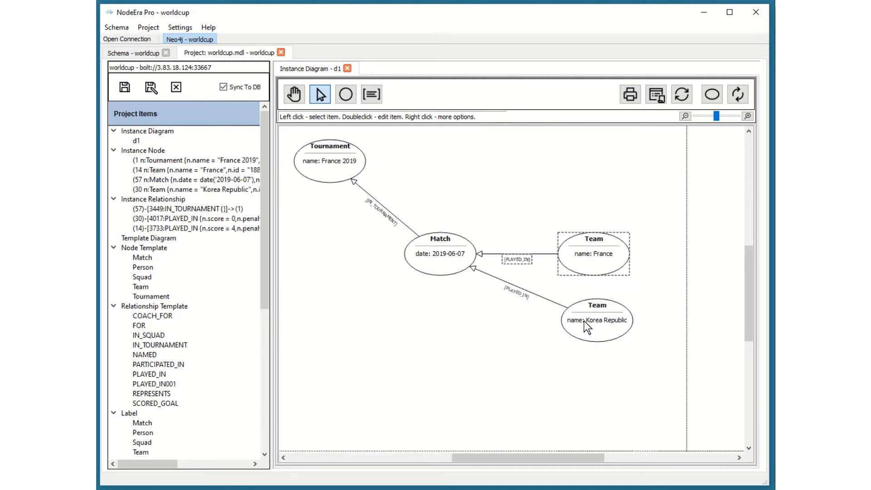
pyautogui.click(486, 343)
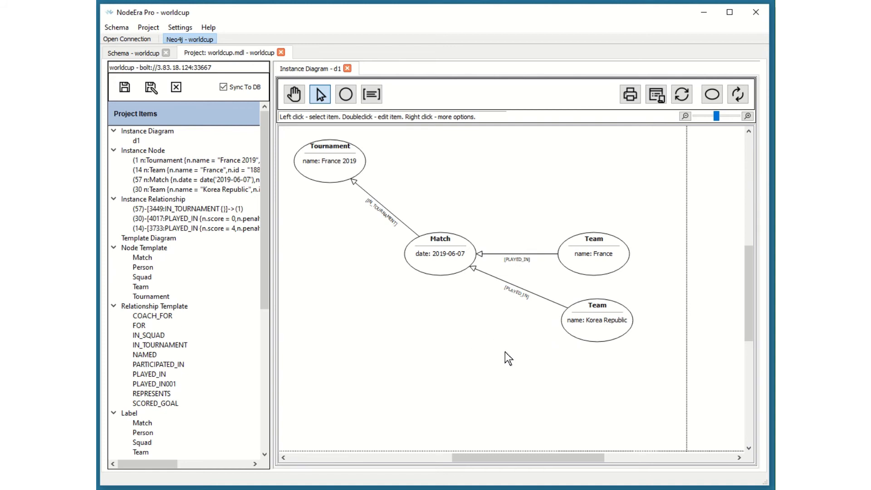
# Step: Review the definition and property values of the PLAYED_IN relationship between team France and the match, leaving them unmodified
pyautogui.doubleClick(514, 258)
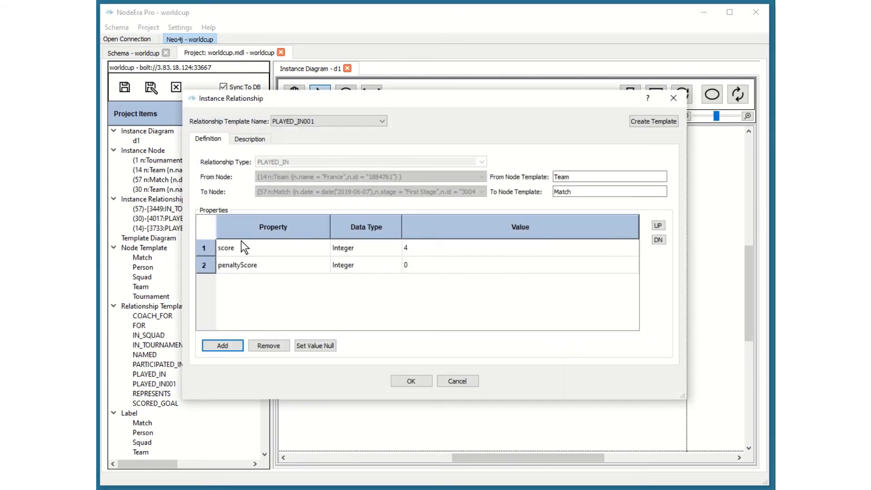
pyautogui.click(457, 382)
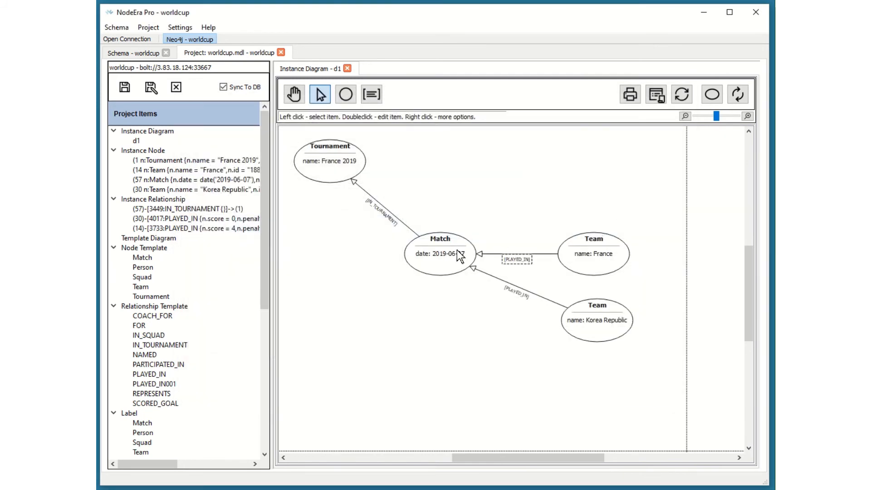
# Step: Shift the Match node and both Team nodes left to free space beside the teams
pyautogui.moveTo(457, 255); pyautogui.dragTo(386, 270)
pyautogui.moveTo(603, 260); pyautogui.dragTo(536, 259)
pyautogui.moveTo(608, 328); pyautogui.dragTo(533, 334)
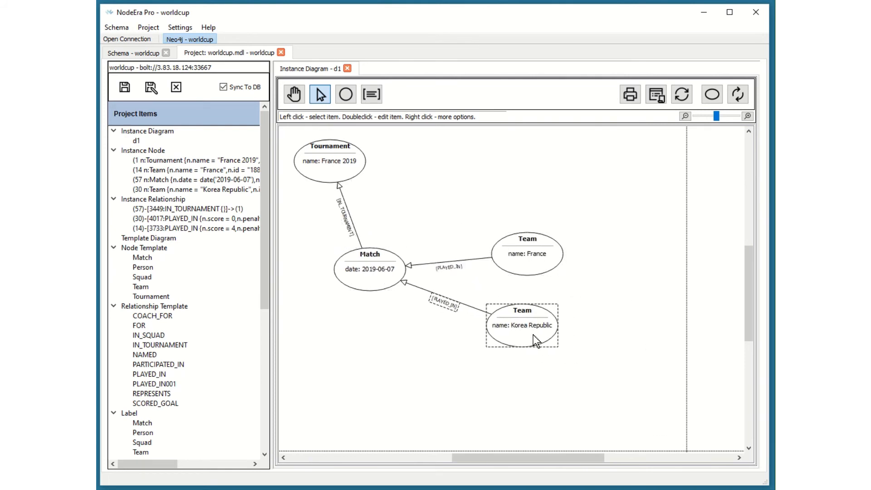
pyautogui.click(521, 244)
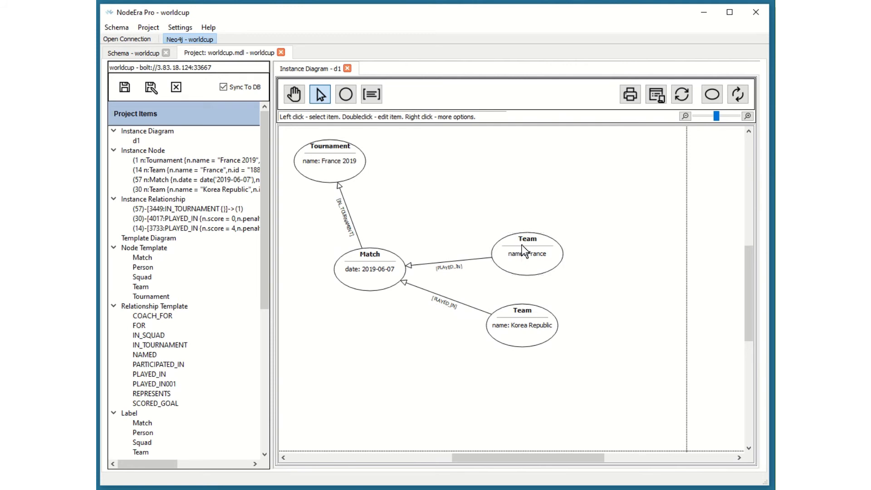
pyautogui.rightClick(522, 245)
pyautogui.moveTo(593, 289)
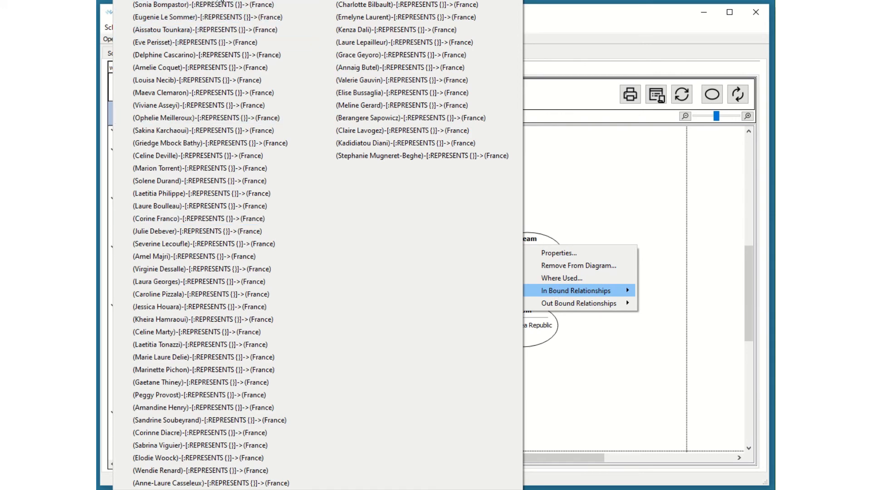
pyautogui.click(222, 1)
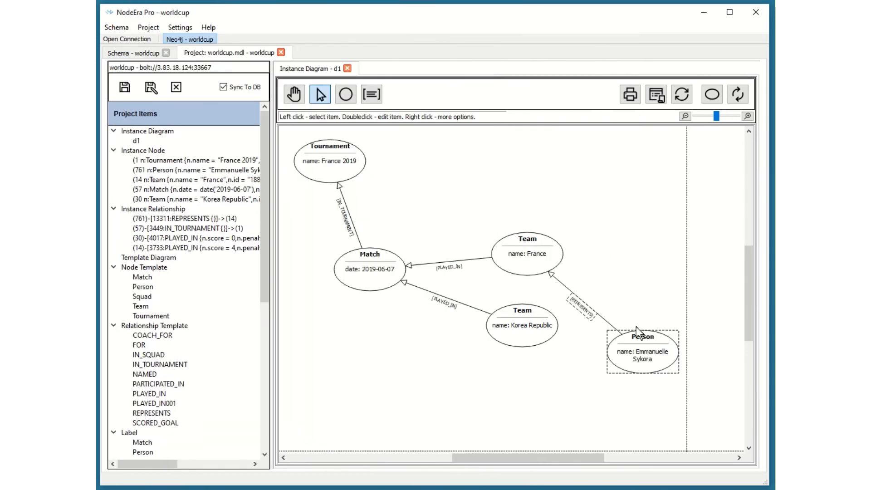
pyautogui.moveTo(644, 362); pyautogui.dragTo(641, 263)
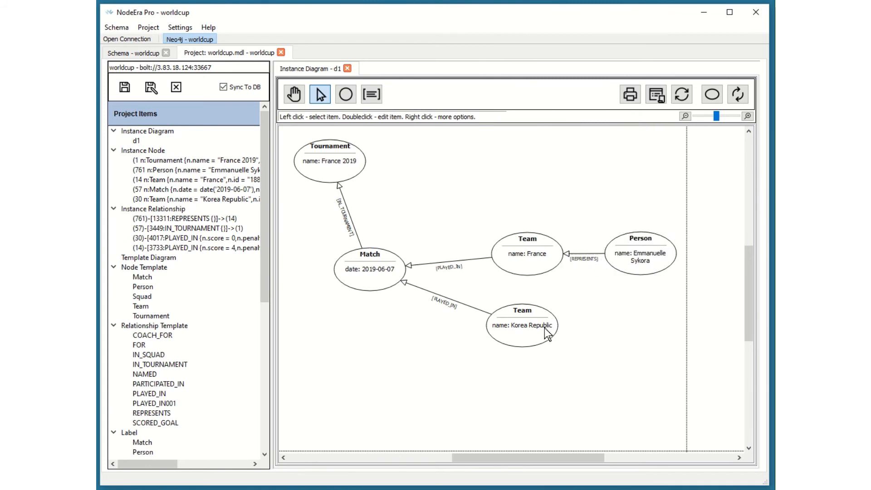
# Step: Add team Korea Republic's inbound REPRESENTS relationship from Jang Selgi and place the Person node level with the team on its right
pyautogui.rightClick(523, 319)
pyautogui.moveTo(568, 368)
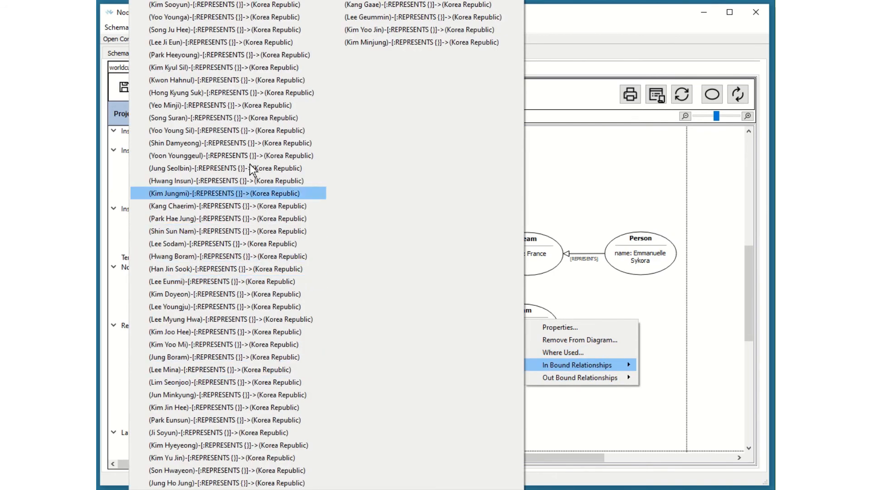
pyautogui.click(168, 3)
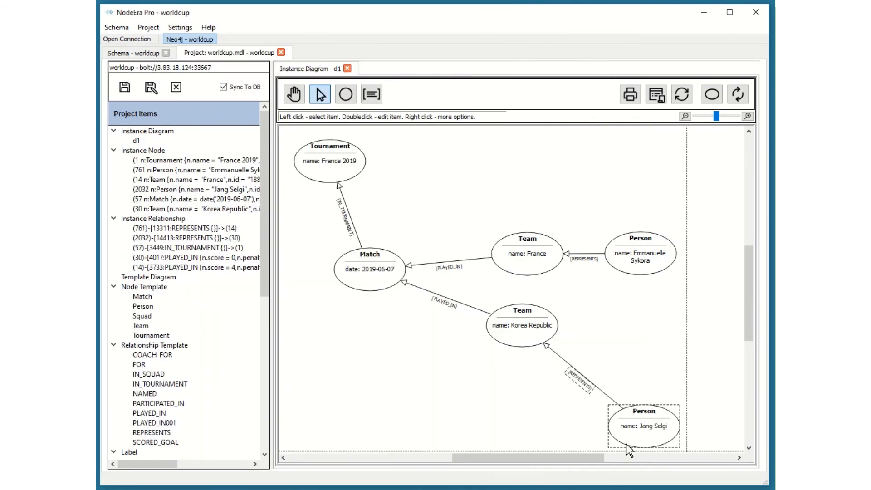
pyautogui.moveTo(626, 443); pyautogui.dragTo(625, 343)
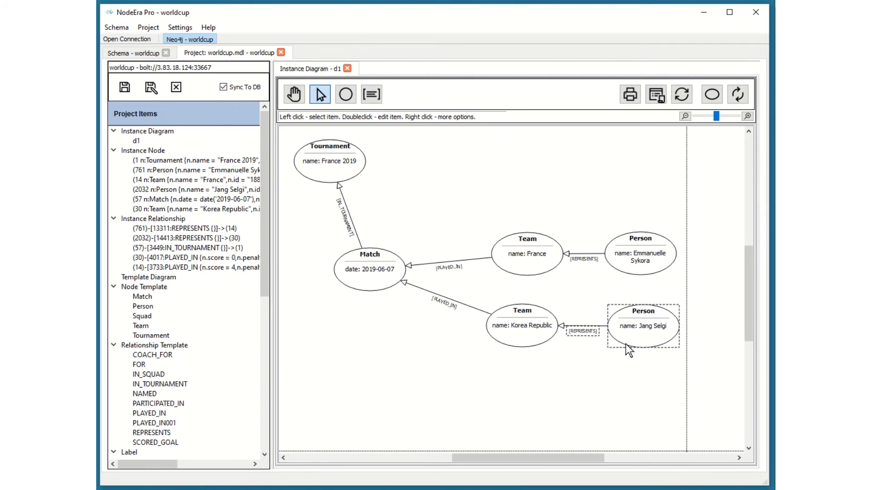
pyautogui.click(601, 371)
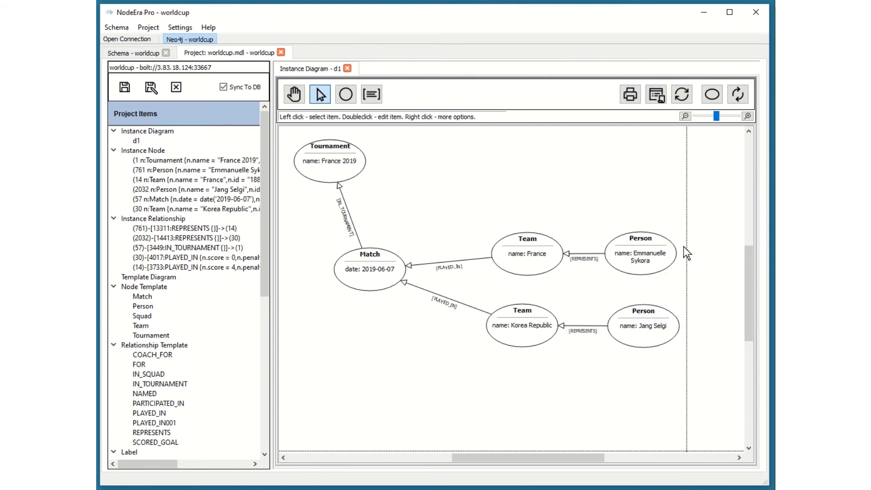